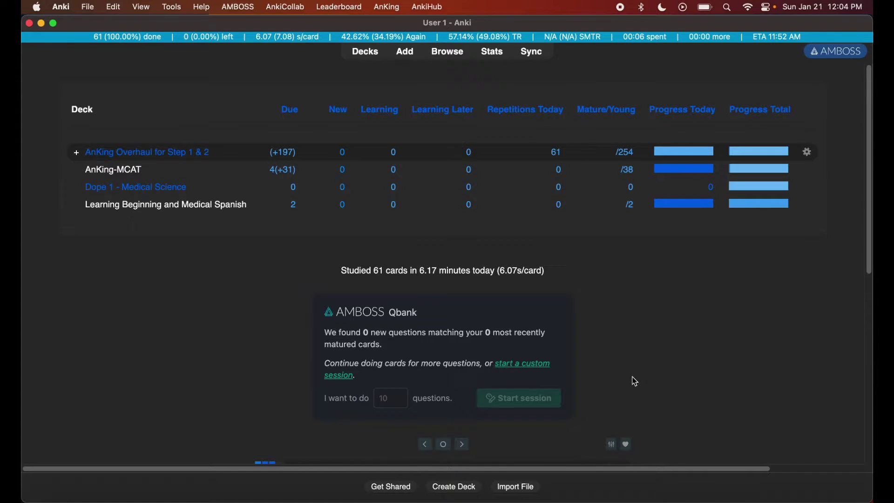
Step: Open the card browser showing all 35242 cards and widen it to show more of the tag tree
click(452, 56)
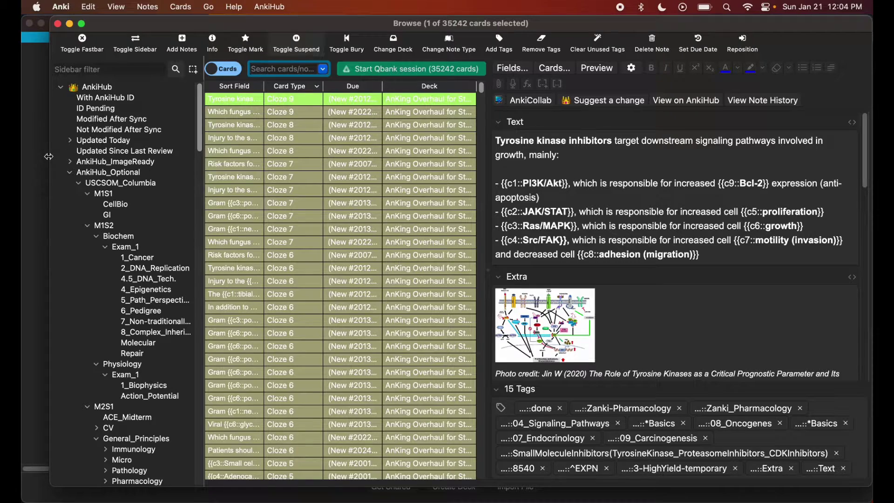
drag(48, 157, 21, 155)
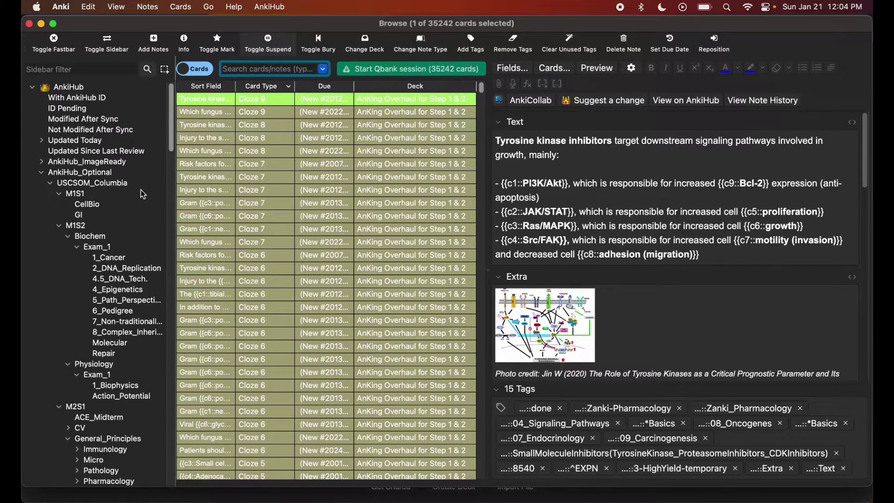
scroll(298, 270, down, 1)
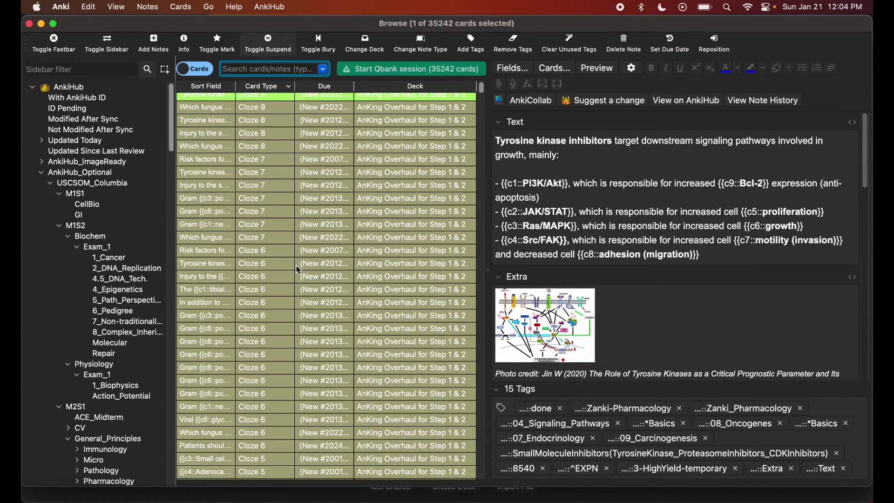
scroll(299, 271, up, 1)
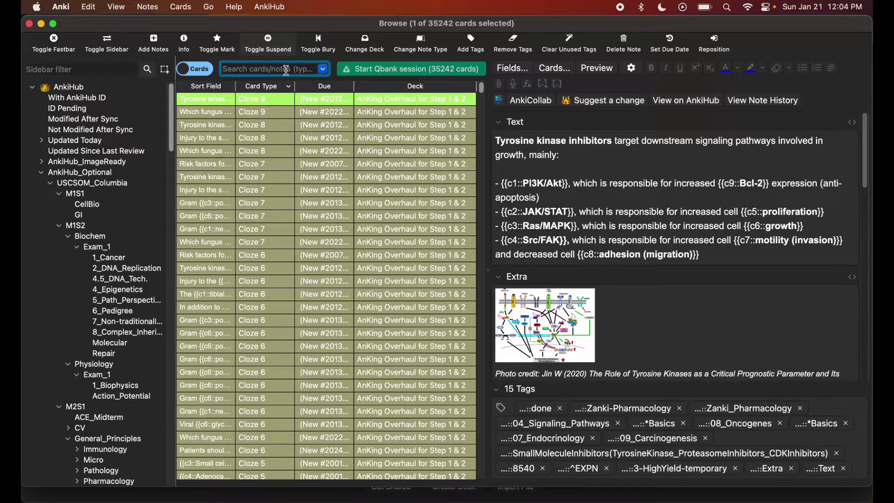
click(104, 69)
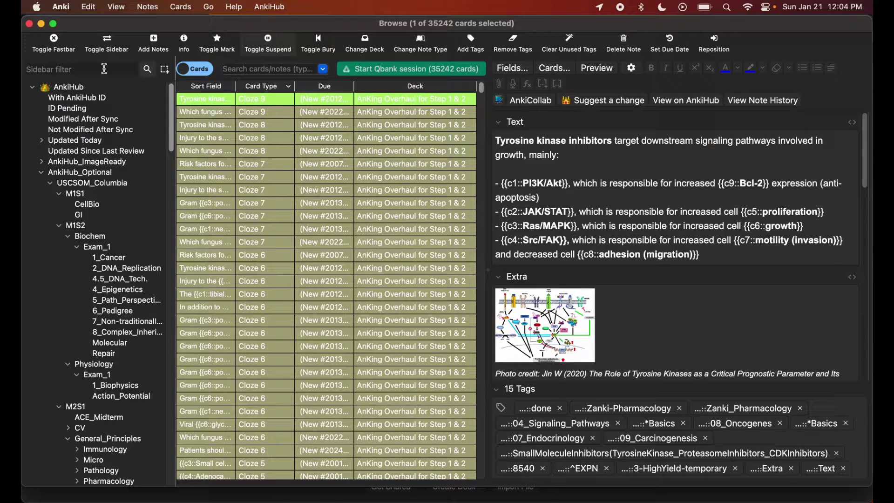
Step: Filter the sidebar tags for 'Cell_Biology' and compare the 19_Cell_Biology and Bootcamp 01_Cell_Biology tags
text(Cell)
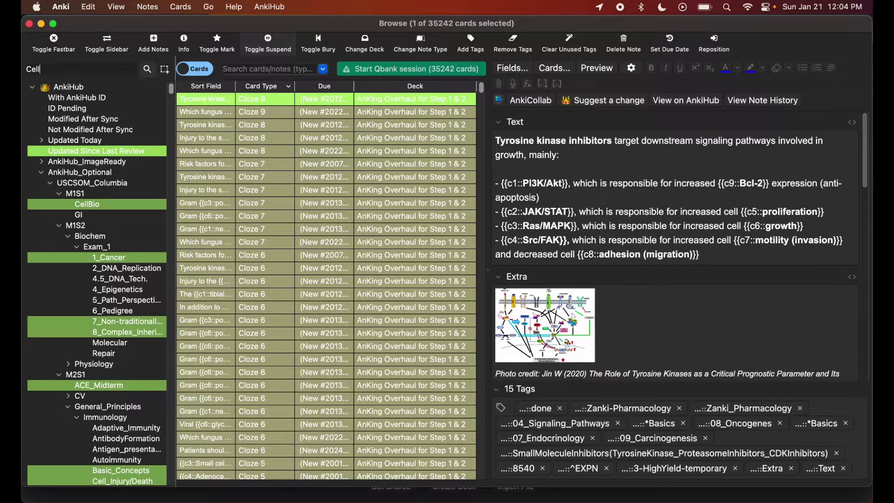
text(_)
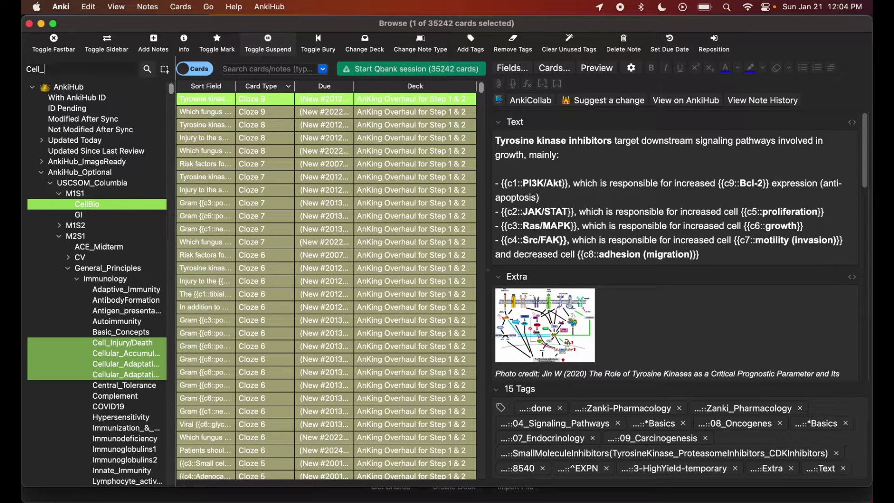
text(Biology)
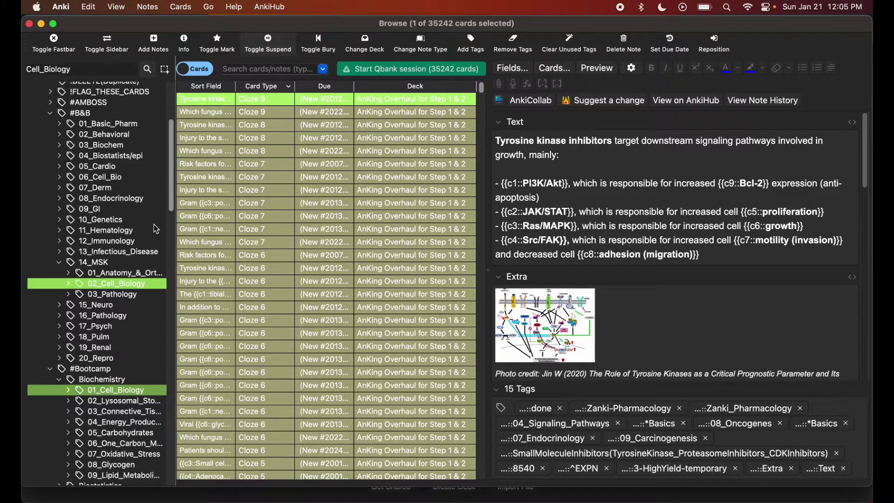
scroll(156, 228, down, 3)
scroll(156, 228, up, 3)
scroll(150, 286, down, 10)
scroll(147, 308, down, 20)
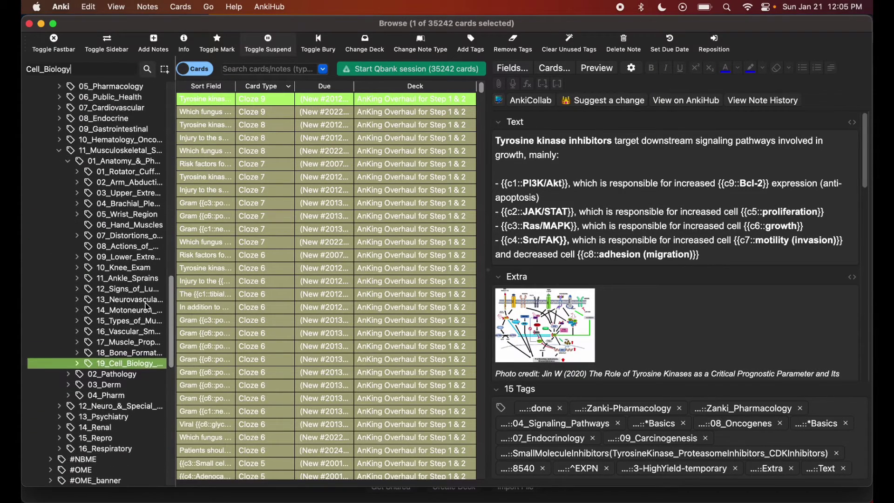
click(120, 329)
scroll(124, 244, up, 20)
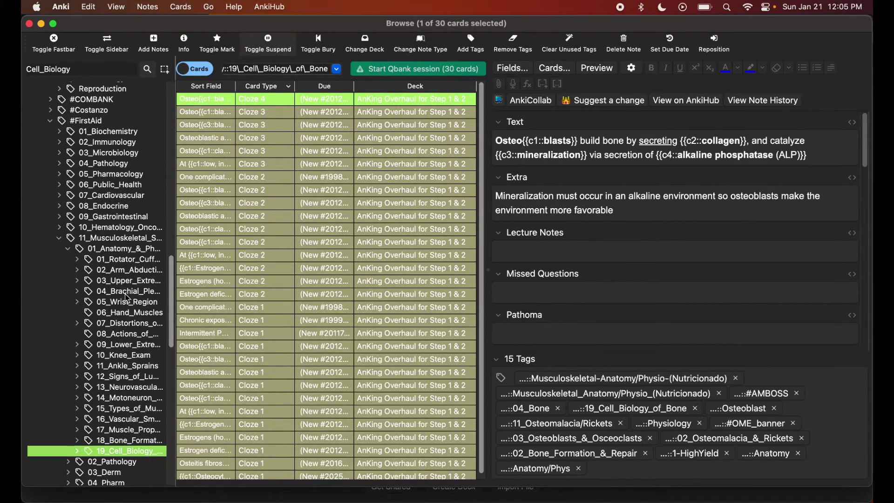
scroll(117, 247, up, 20)
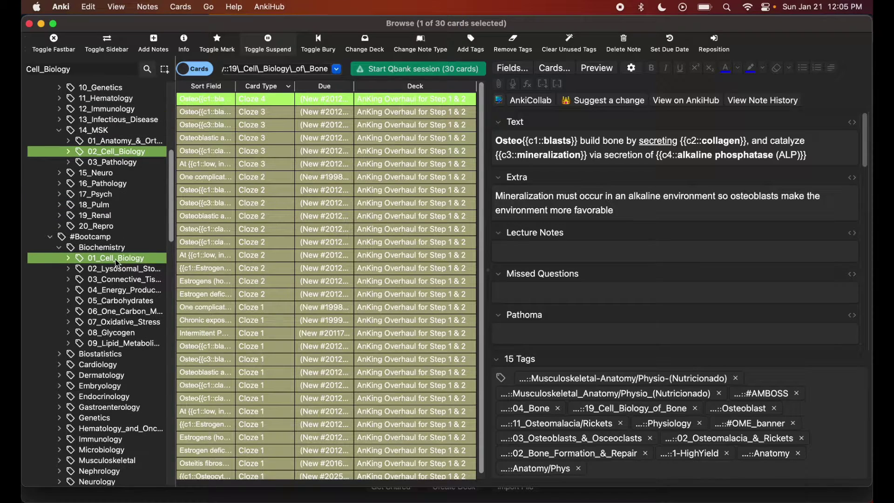
click(104, 254)
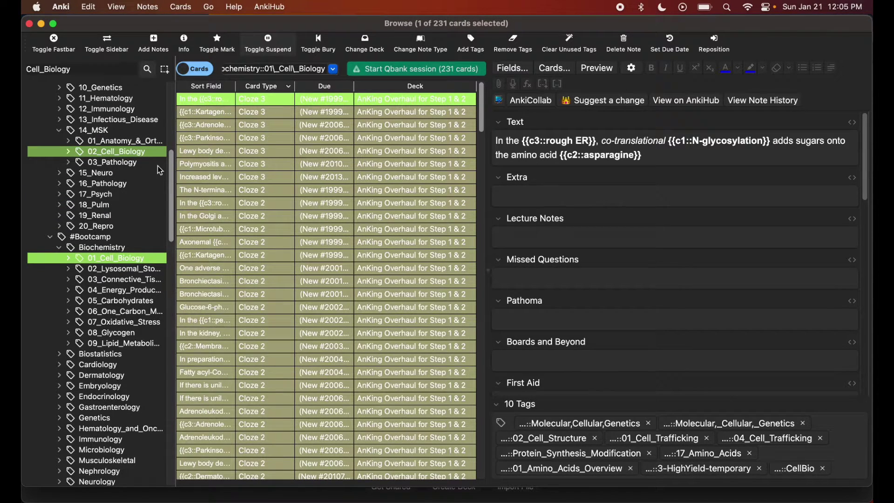
Step: Check the SketchyBiochem 02_Cell_Biology tag, then settle on Bootcamp's 01_Cell_Biology tag with 231 cards
scroll(110, 252, up, 4)
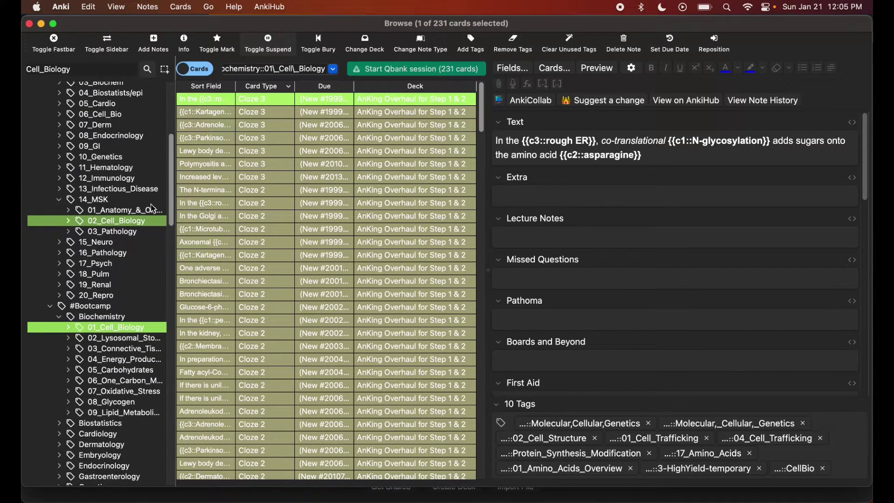
scroll(171, 249, down, 20)
scroll(171, 250, down, 20)
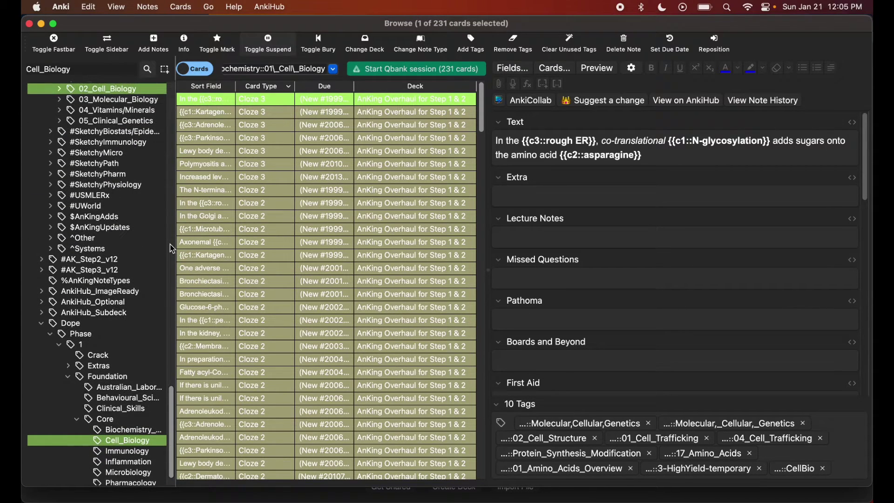
scroll(108, 253, up, 1)
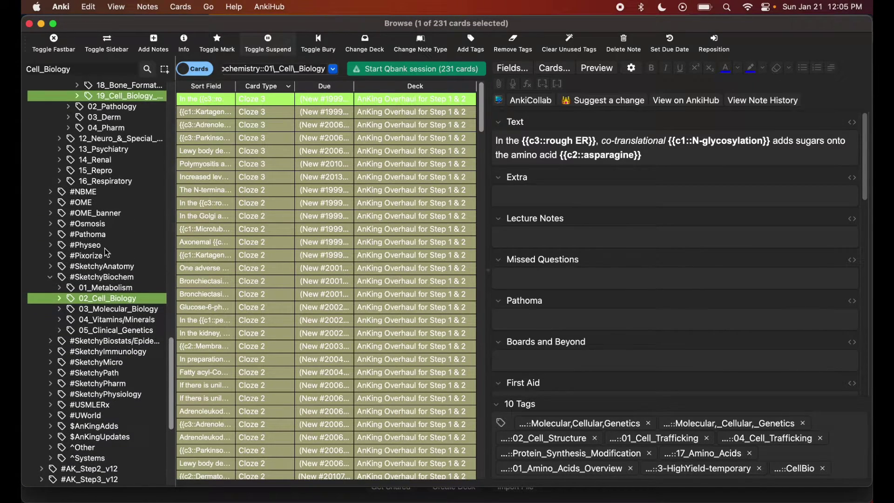
click(106, 304)
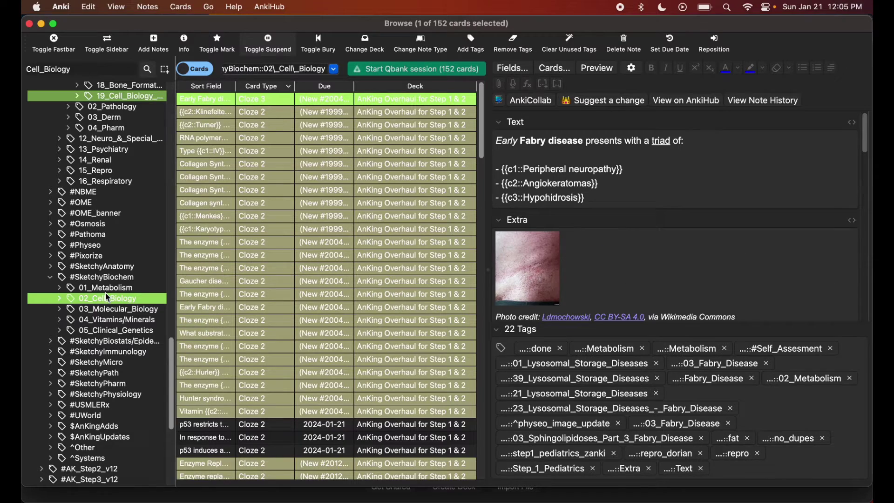
scroll(107, 301, up, 20)
scroll(107, 298, up, 10)
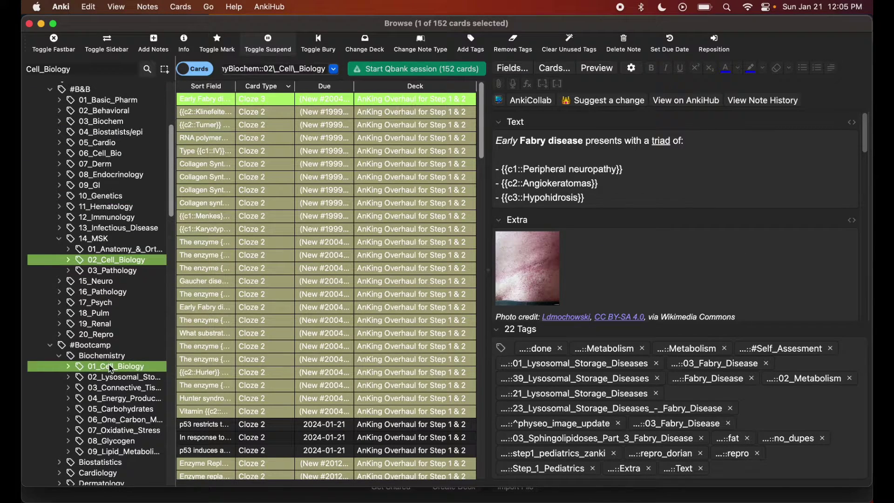
click(111, 368)
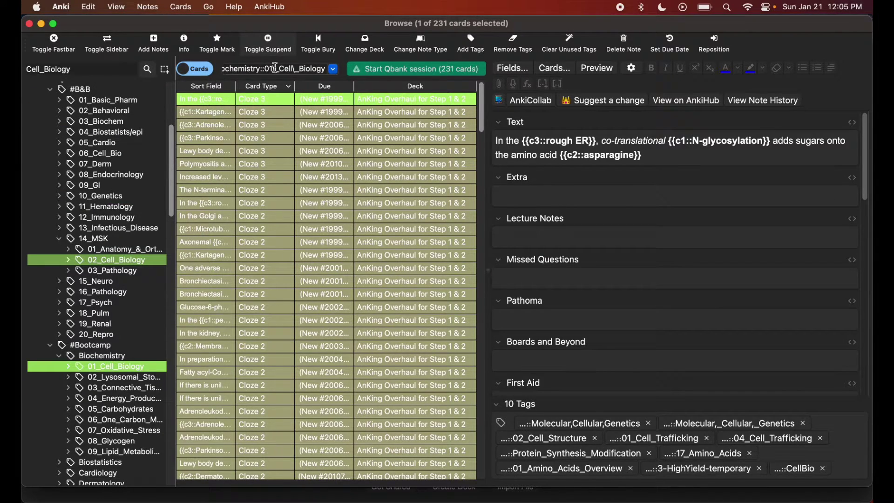
click(273, 69)
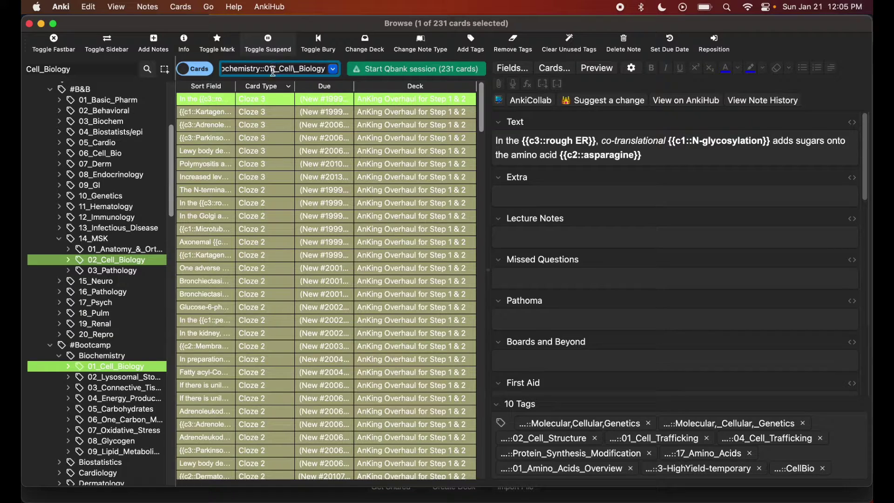
click(120, 367)
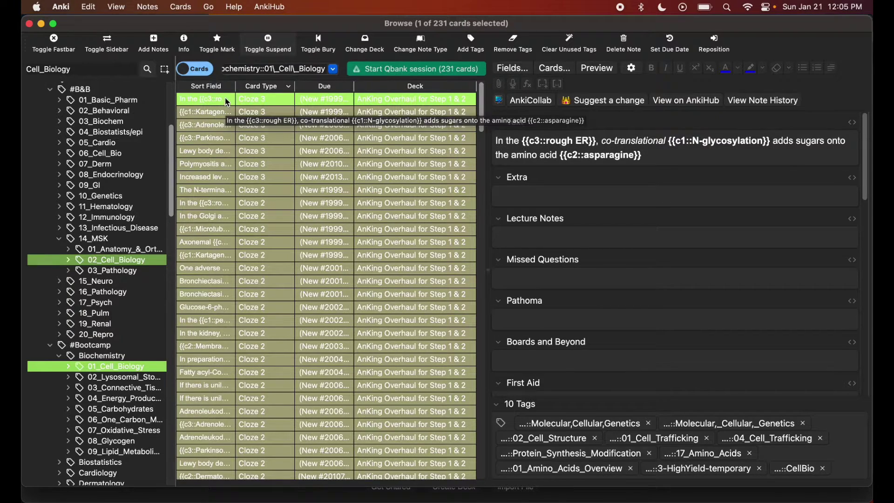
Step: Select all 231 Bootcamp 01_Cell_Biology cards and give them a red flag
click(89, 6)
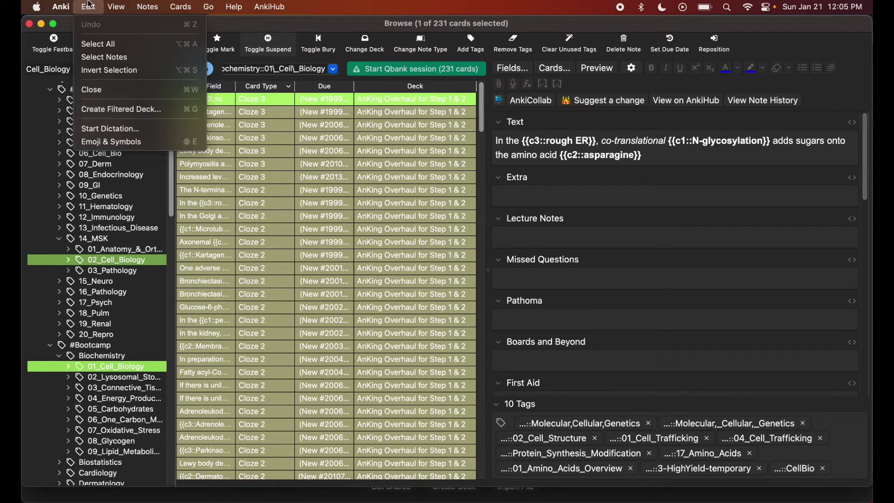
click(108, 48)
right_click(309, 253)
click(326, 315)
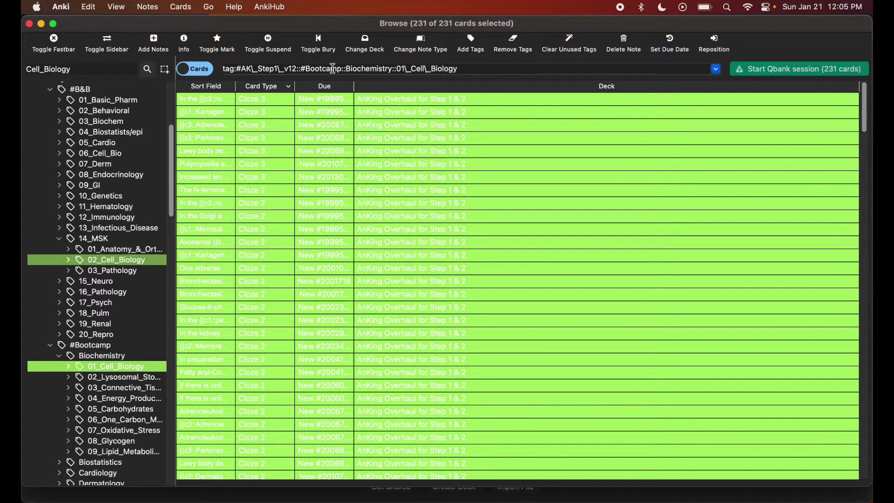
right_click(319, 146)
mouse_move(370, 239)
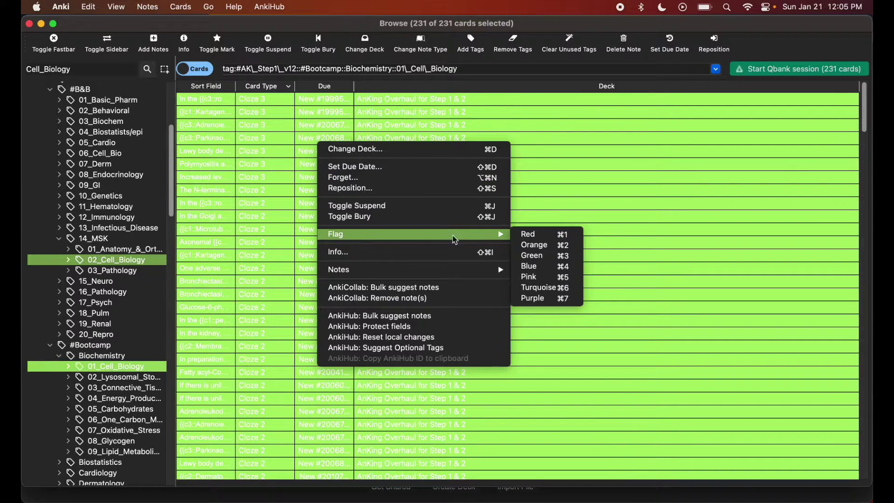
click(531, 237)
click(379, 205)
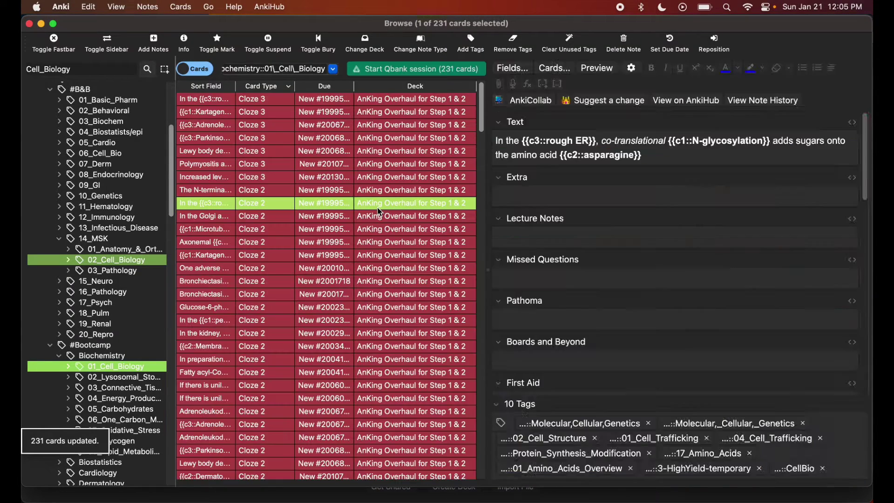
Step: Close the browser and start a new filtered deck named 'Cell Biology Cards'
click(29, 23)
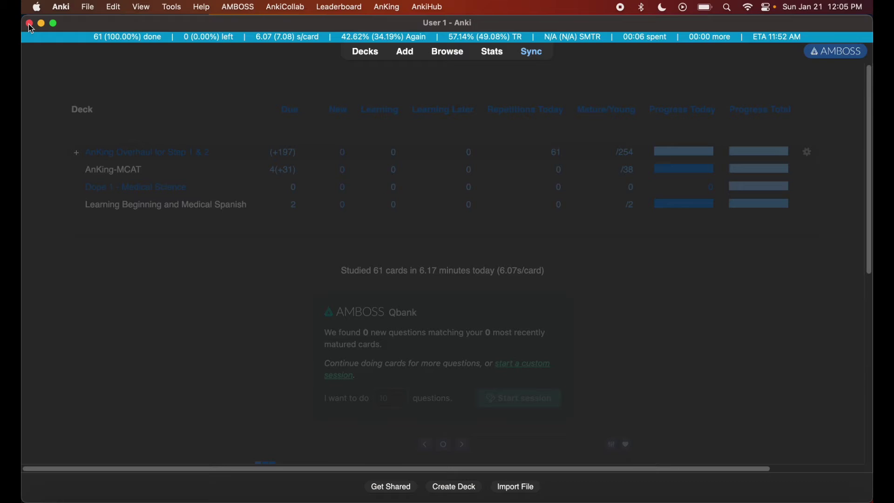
click(176, 7)
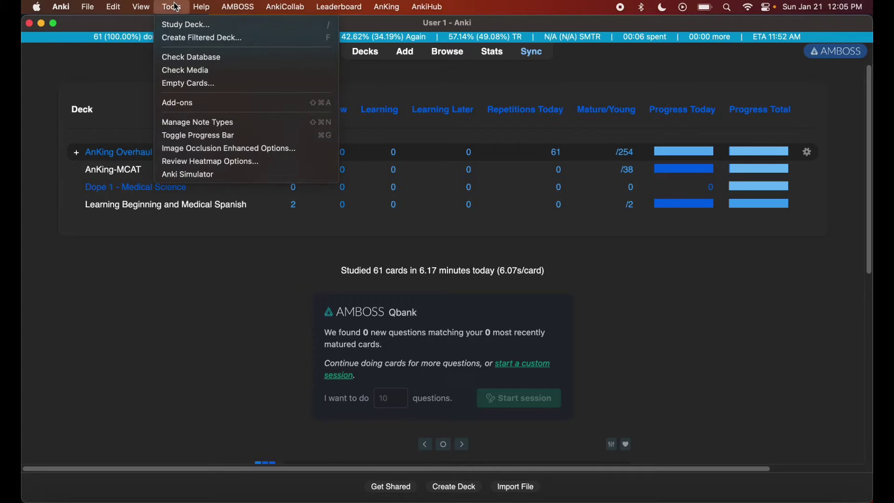
click(179, 37)
key(shift+Tab)
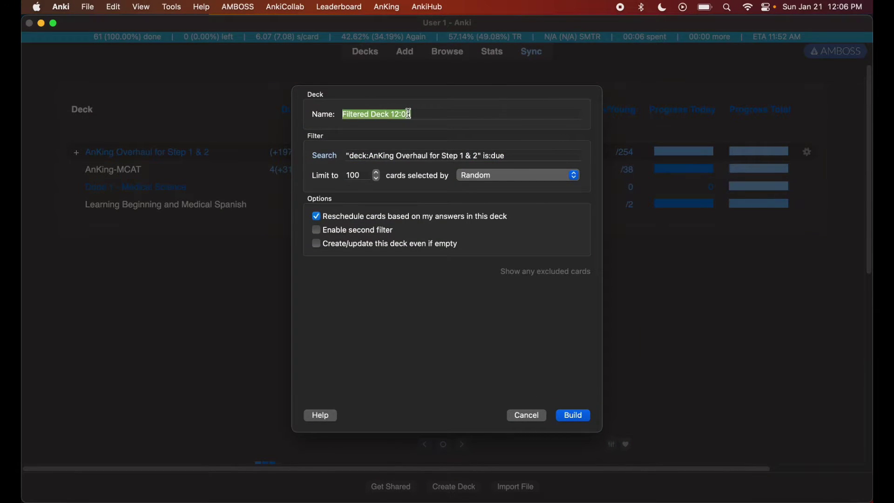
text(Cell Biolog)
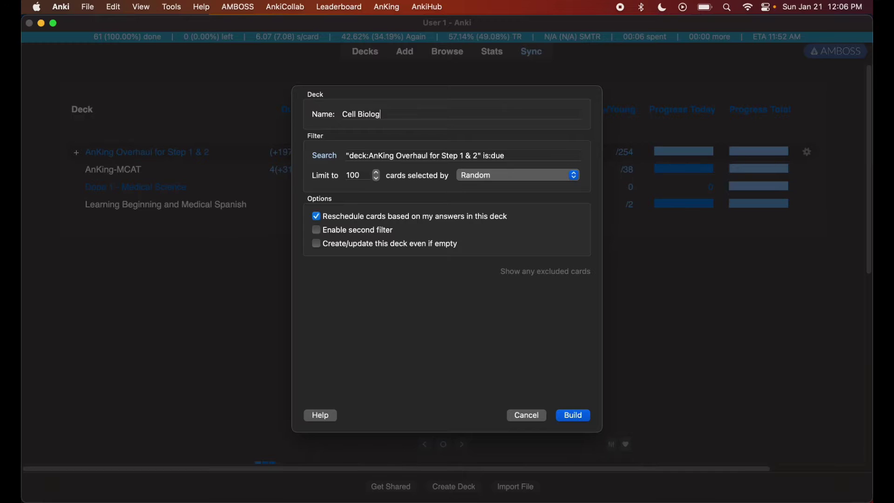
text(y Cards)
Step: Set the filtered deck's search to 'flag:1' and its card limit to 9999
triple_click(410, 155)
text(fla)
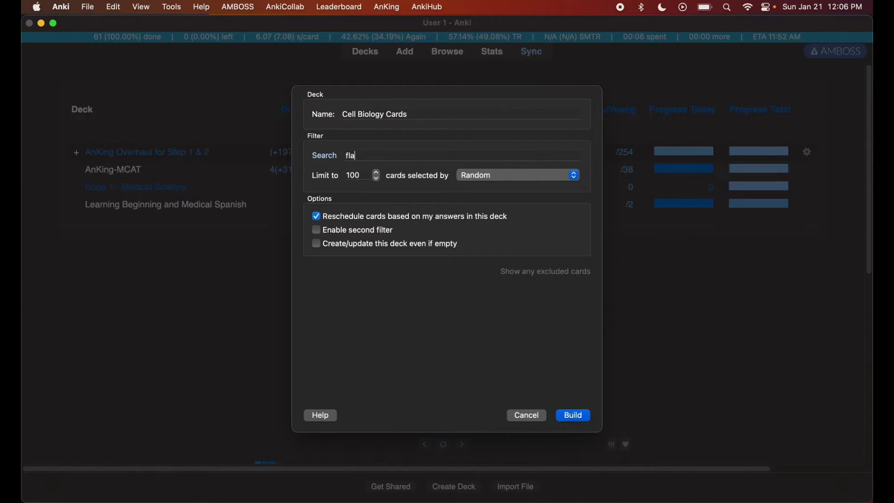
text(g:1)
key(Tab)
text(9999)
Step: Build the Cell Biology Cards deck and start studying its first card
click(579, 419)
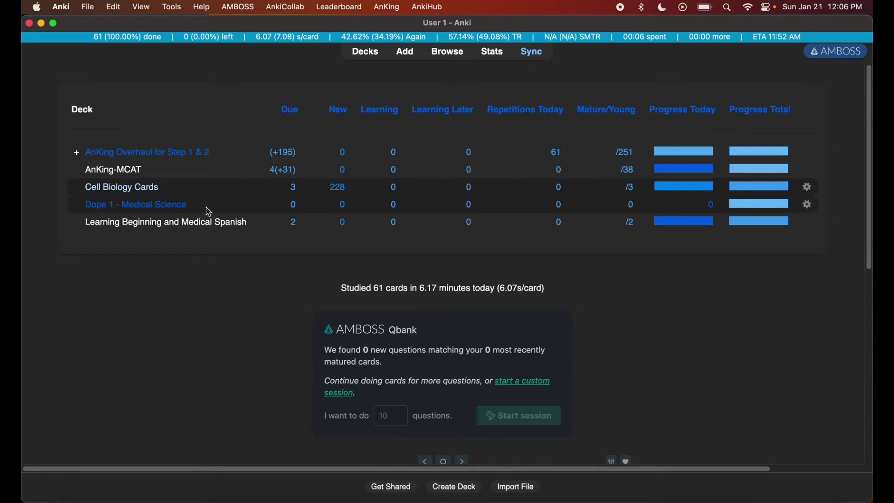
click(143, 194)
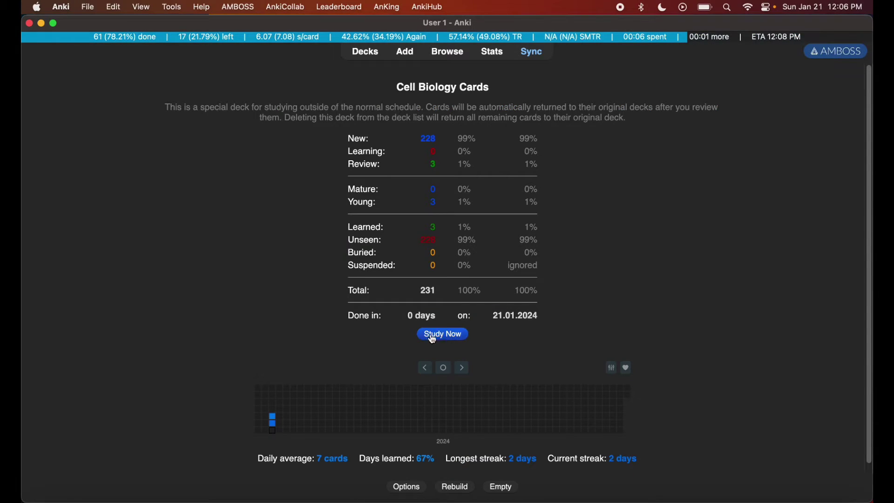
click(449, 336)
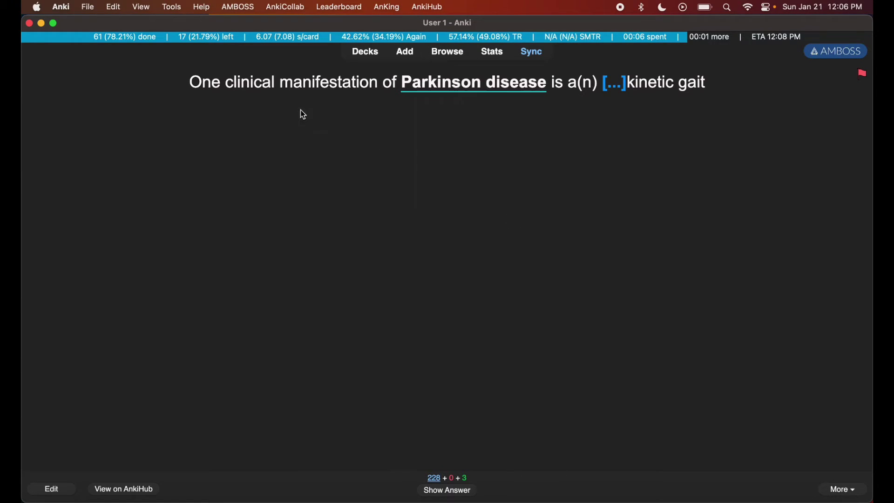
key(d)
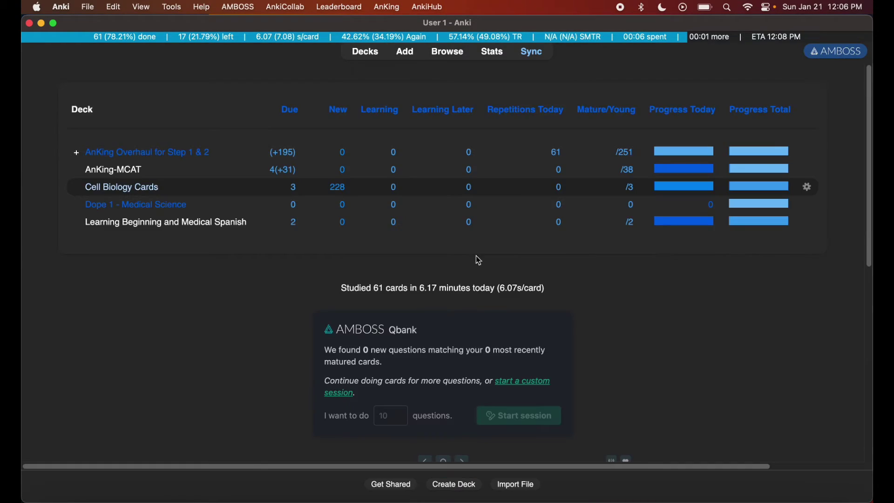
click(808, 186)
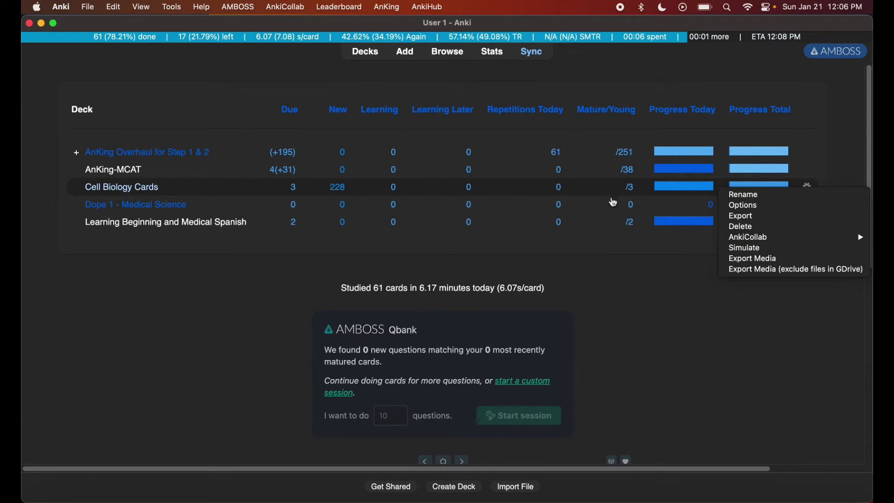
click(595, 286)
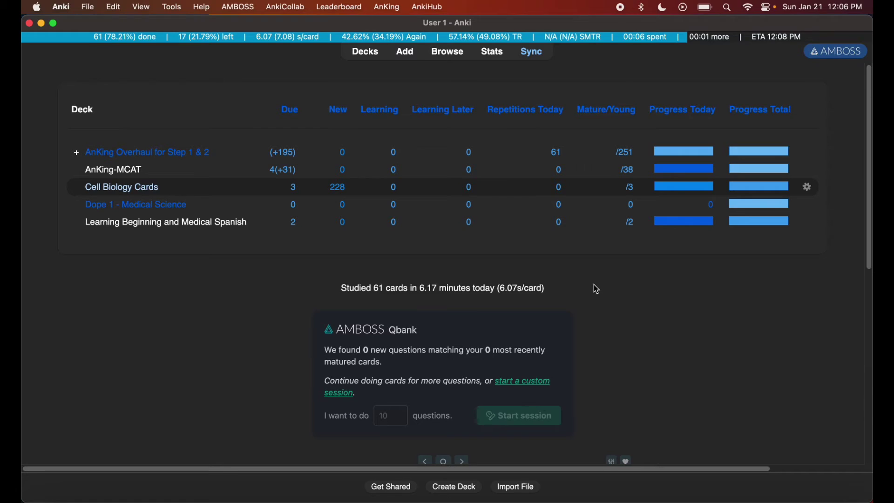